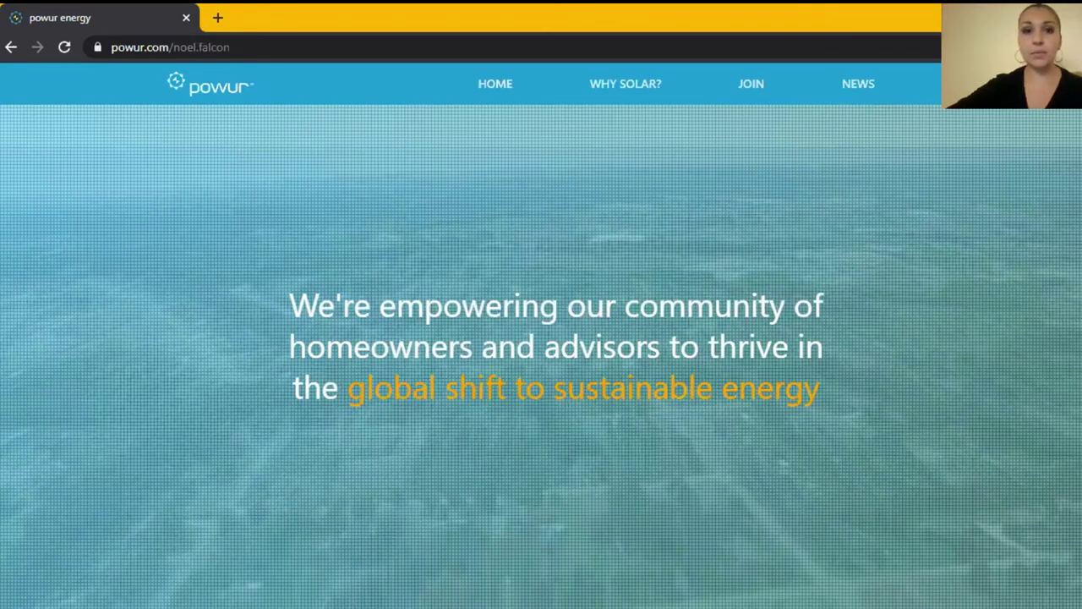
- Sign in to Powur from the landing page using the browser-autofilled email and password
left_click(964, 84)
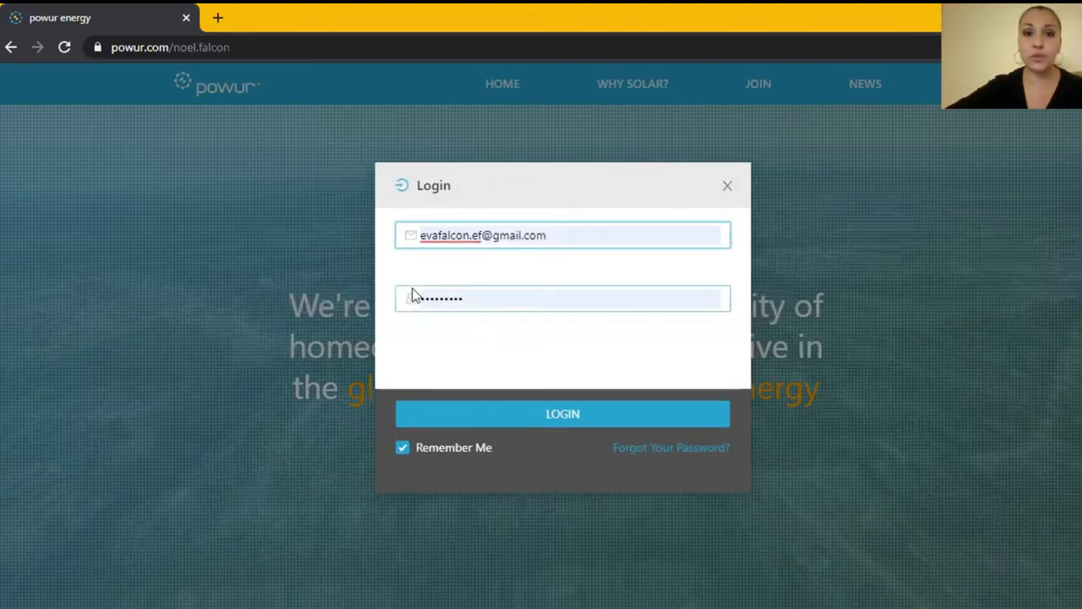
left_click(512, 423)
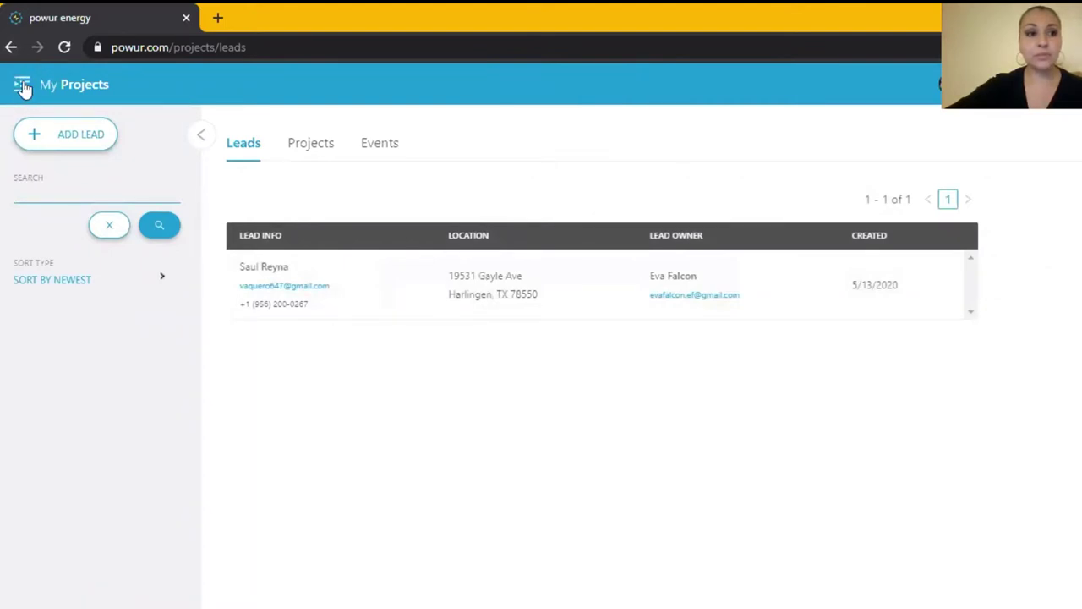
- Open My Profile from the side menu and review the General tab's contact and customization settings
left_click(23, 85)
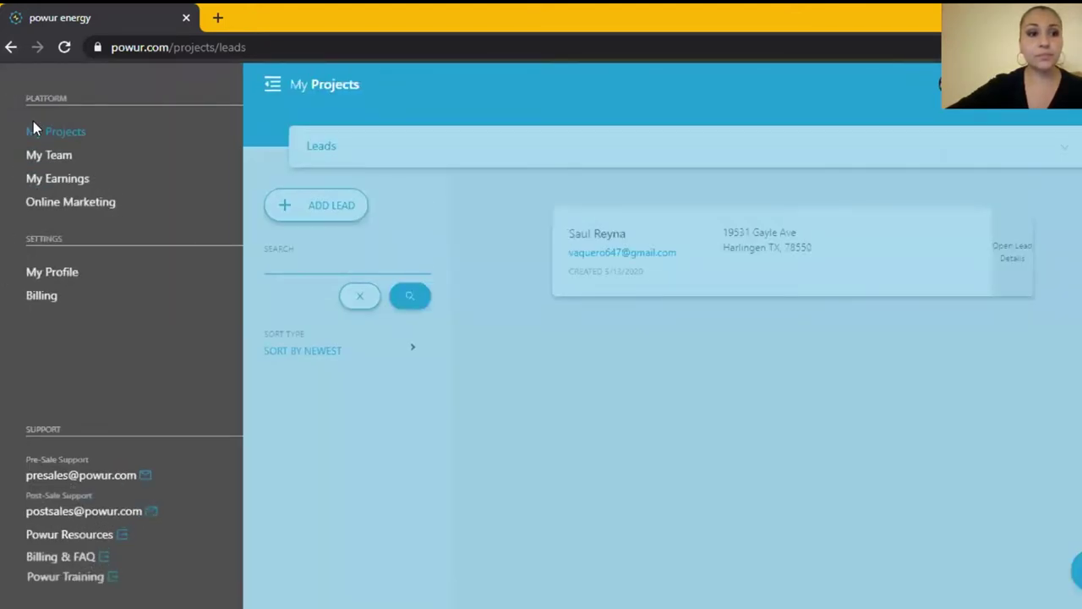
left_click(53, 275)
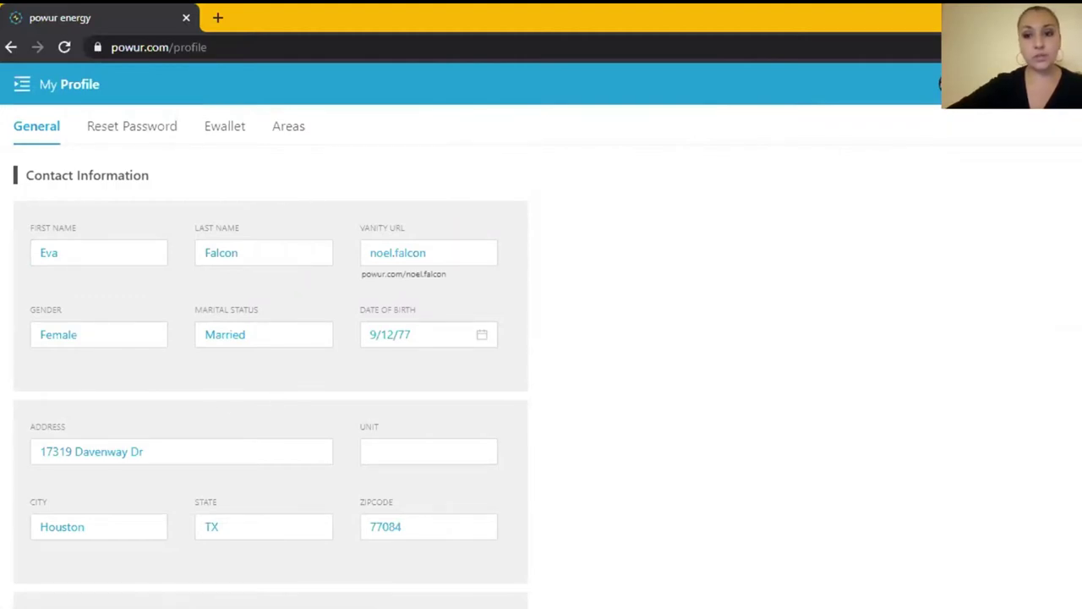
scroll(270, 378, "down", 6)
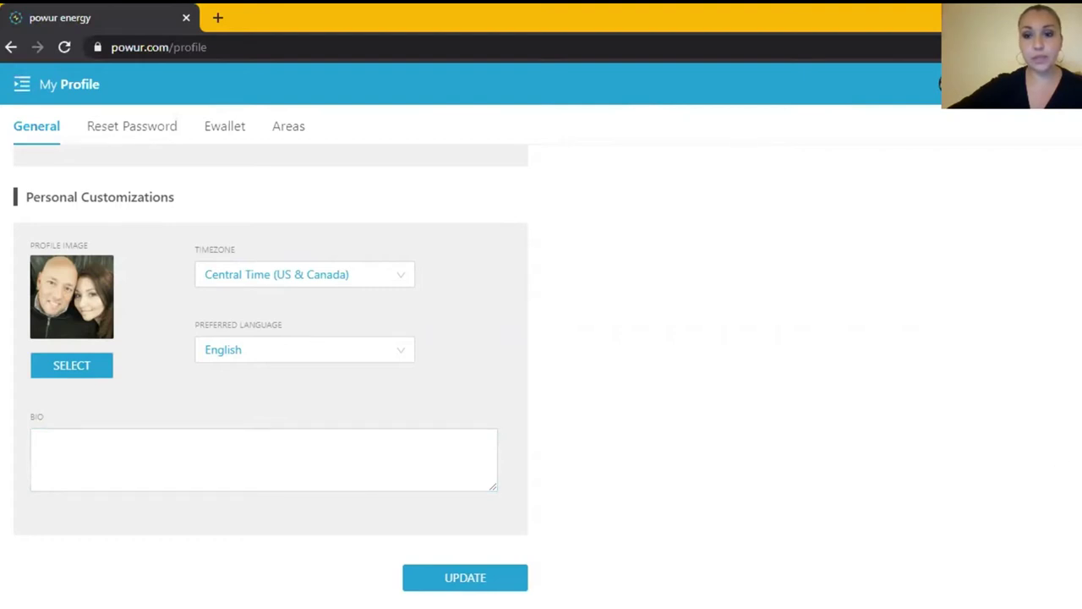
scroll(847, 328, "up", 4)
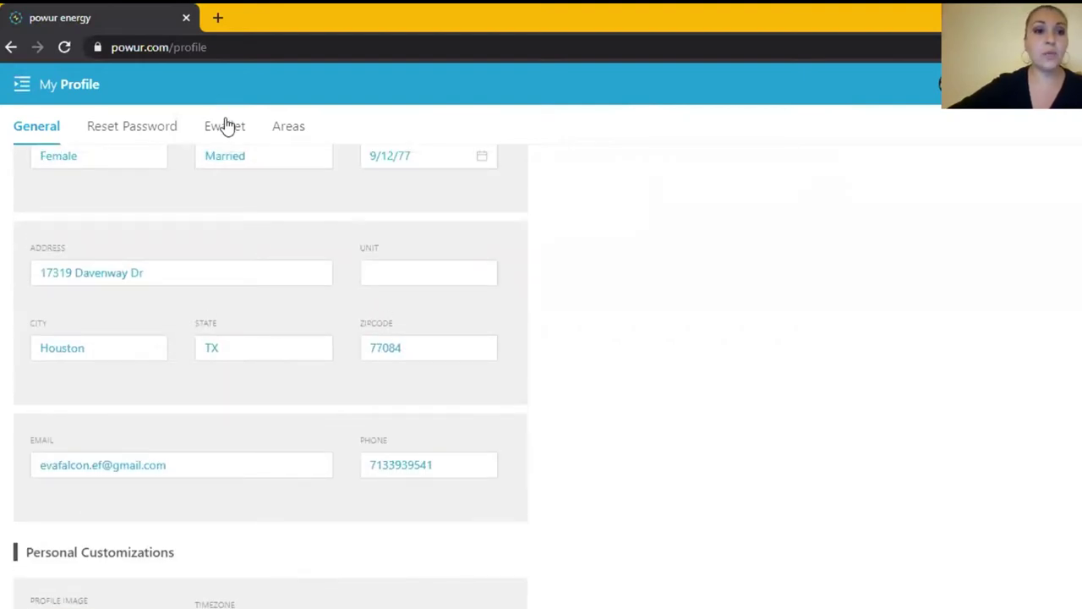
left_click(226, 134)
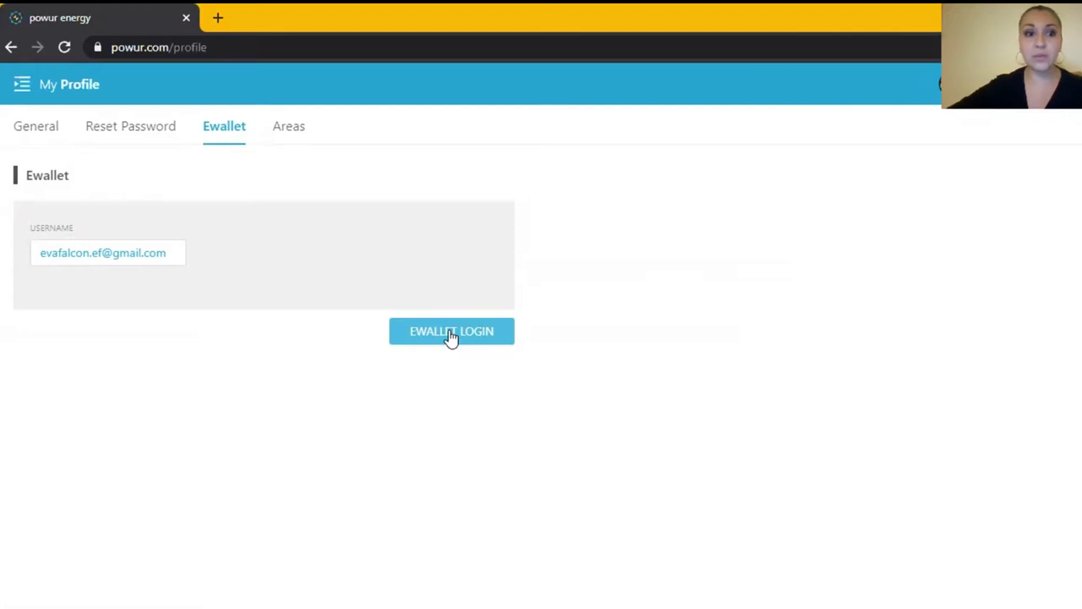
- Launch Powur Training (Easy LMS) in a new tab, then return to the Powur account tab
left_click(21, 86)
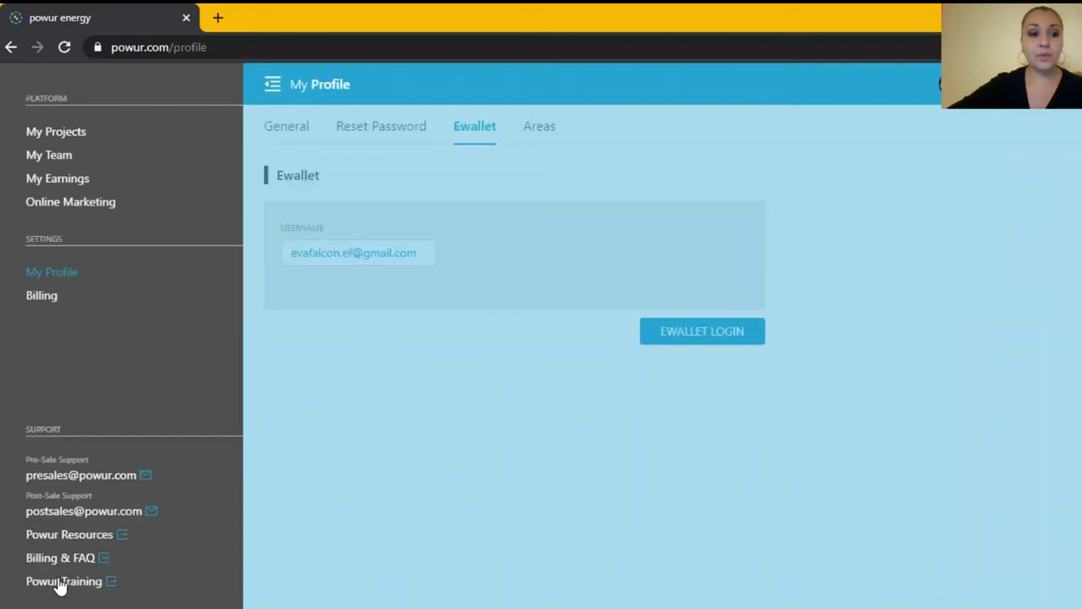
left_click(59, 581)
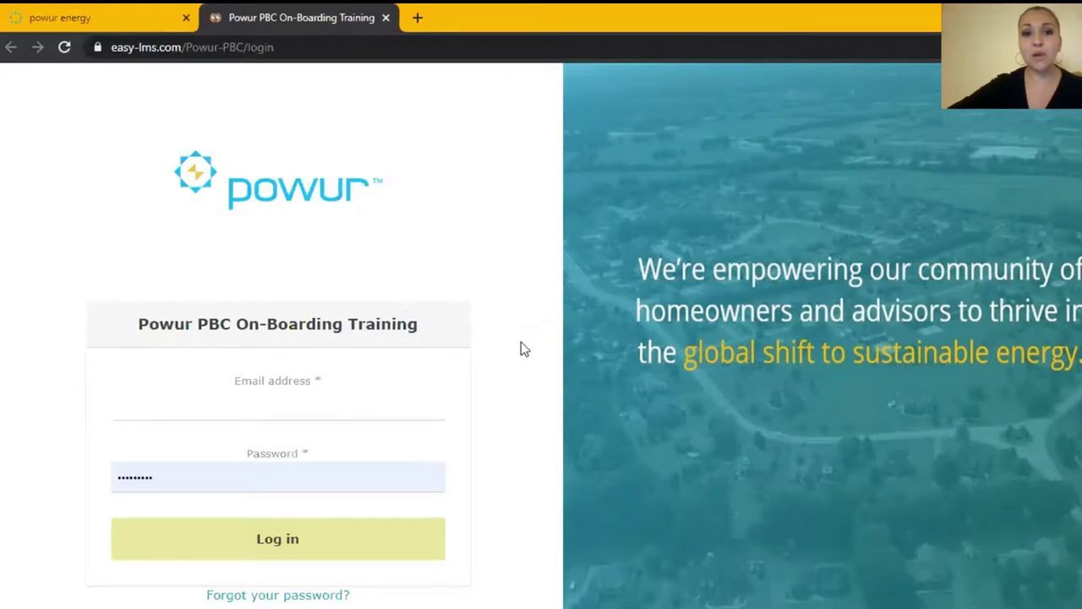
left_click(119, 11)
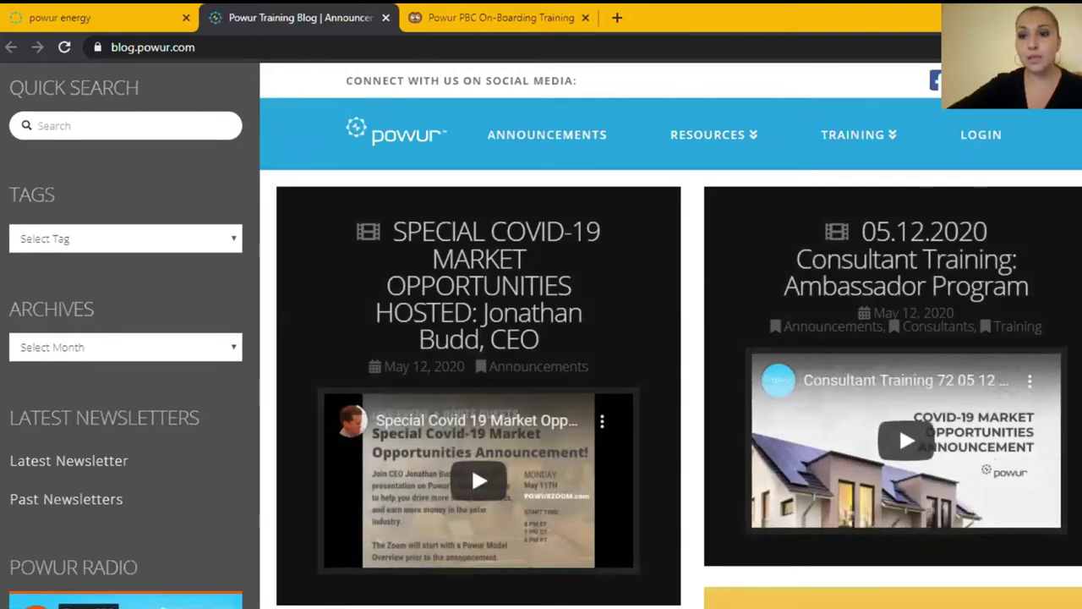
scroll(471, 465, "down", 3)
scroll(676, 338, "down", 1)
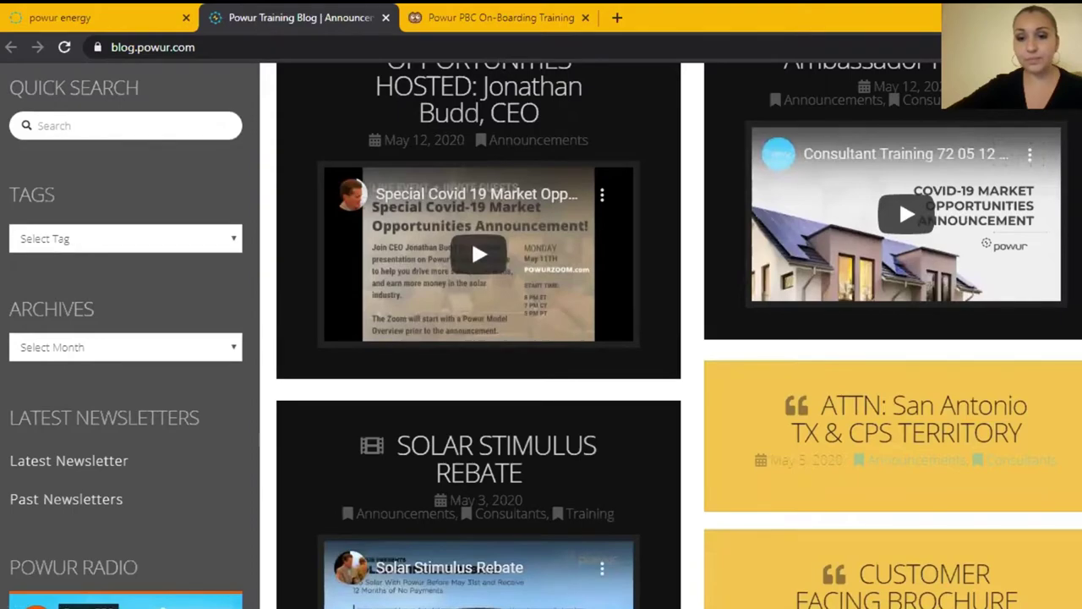
scroll(677, 338, "down", 3)
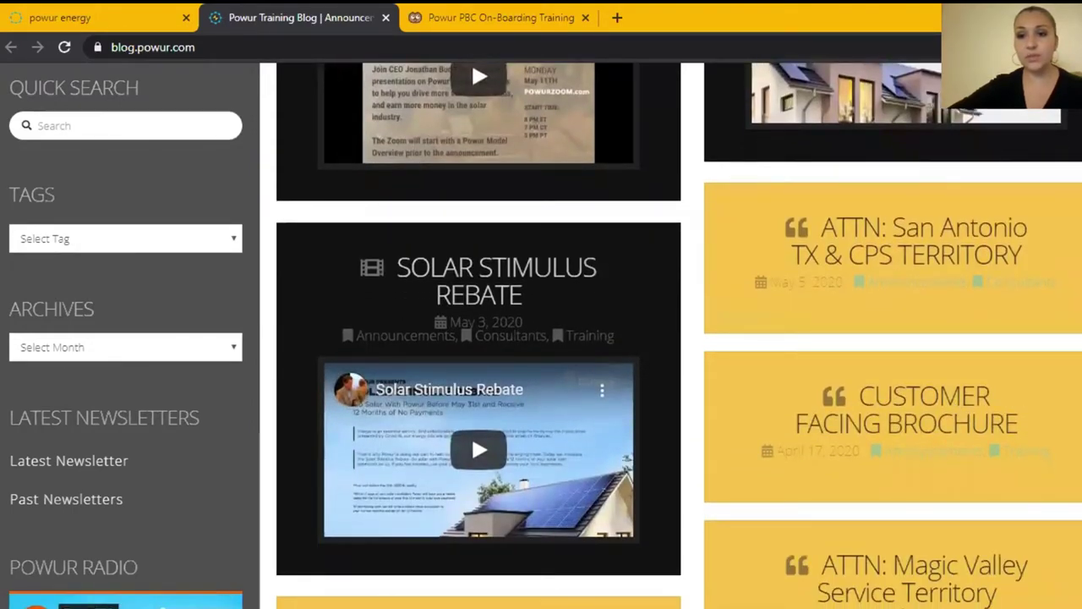
scroll(471, 281, "down", 4)
scroll(471, 440, "up", 6)
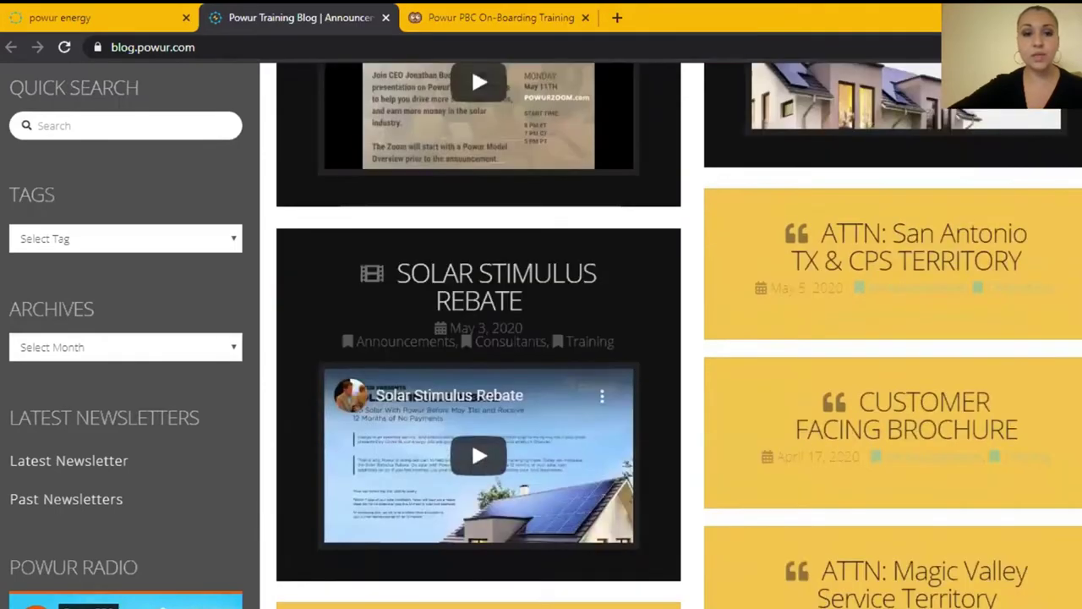
scroll(670, 338, "up", 4)
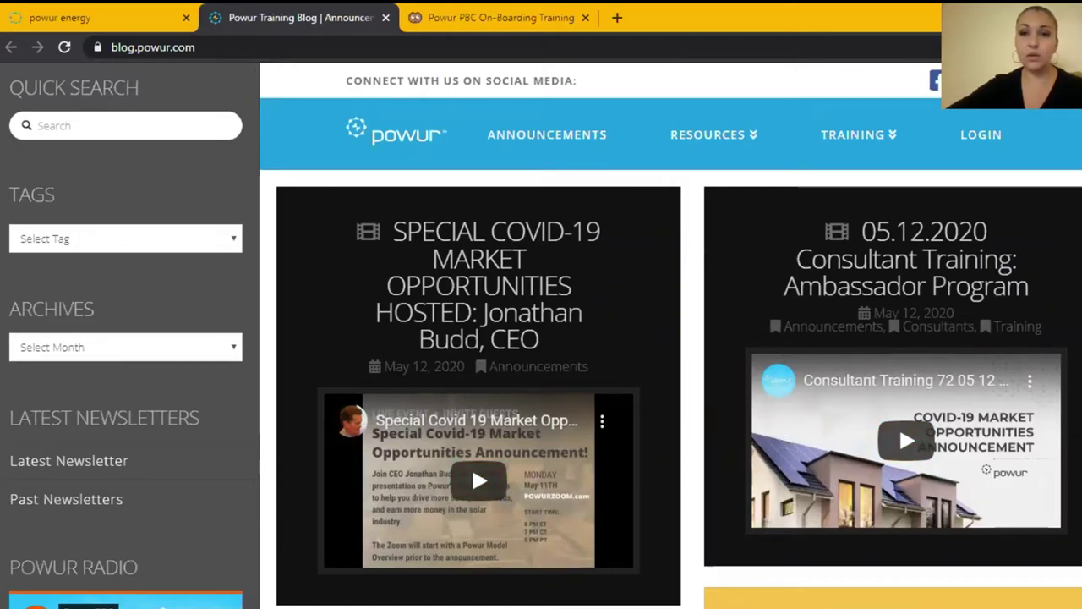
scroll(471, 465, "down", 10)
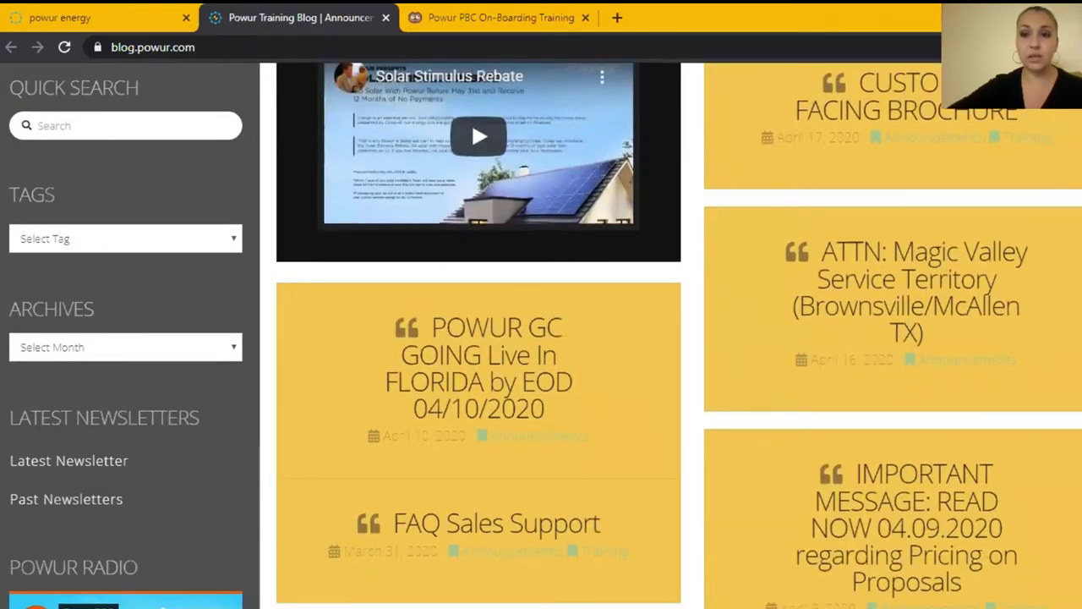
scroll(479, 338, "down", 2)
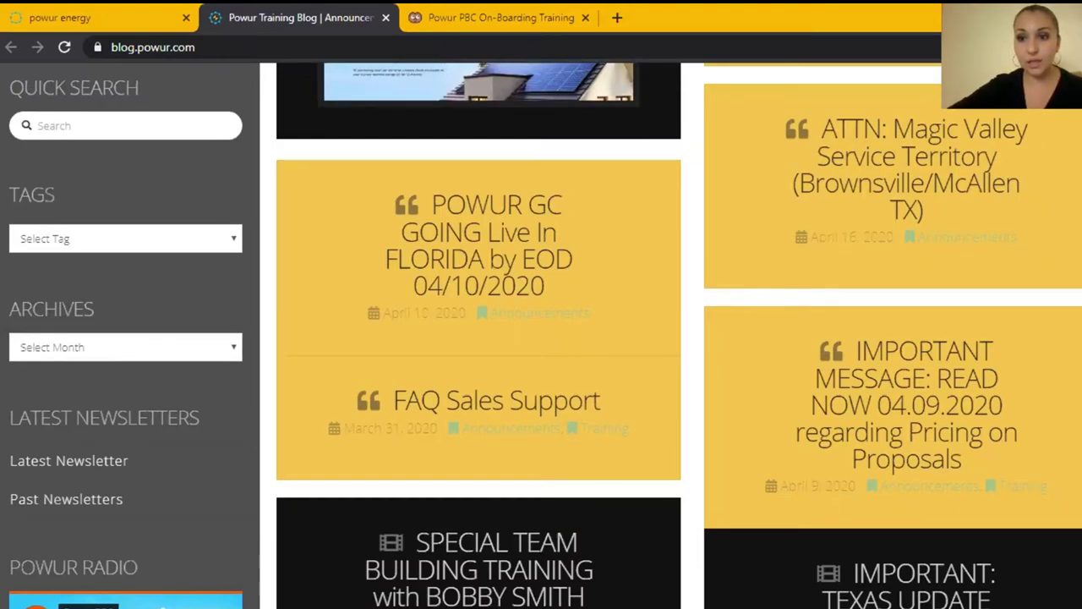
scroll(479, 338, "down", 11)
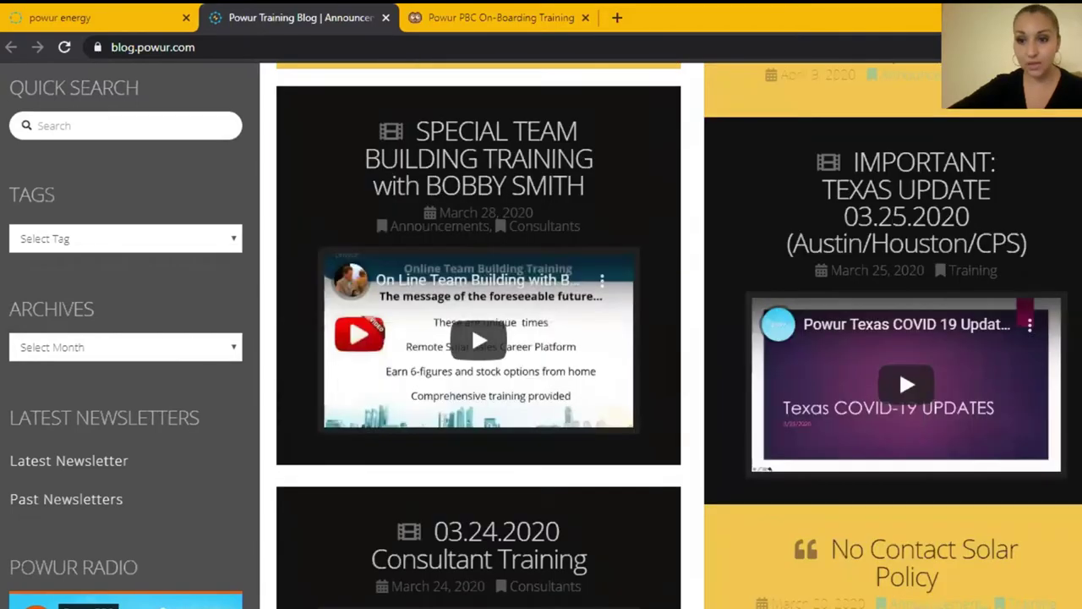
scroll(478, 339, "up", 5)
scroll(601, 272, "up", 10)
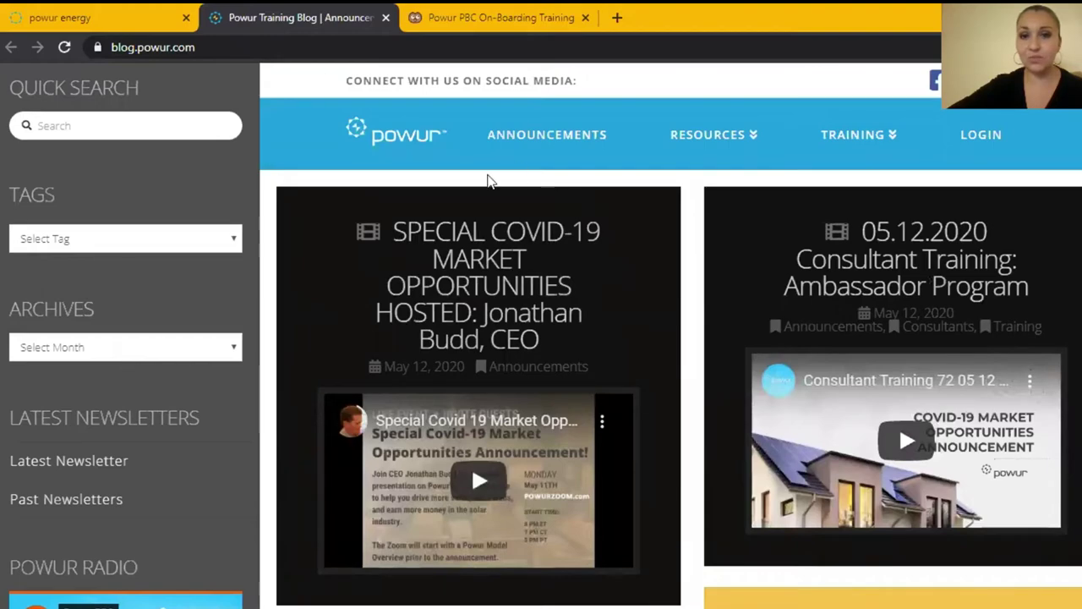
- Go to Online Marketing and open the SOLAR funnel page ($0 down solar) in a new tab
left_click(99, 16)
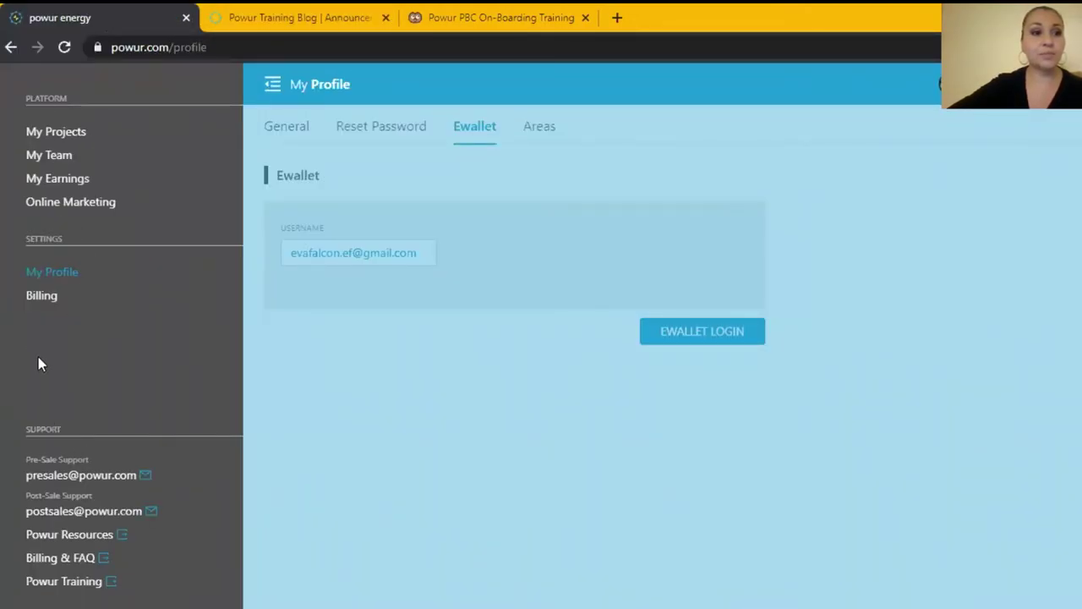
left_click(55, 207)
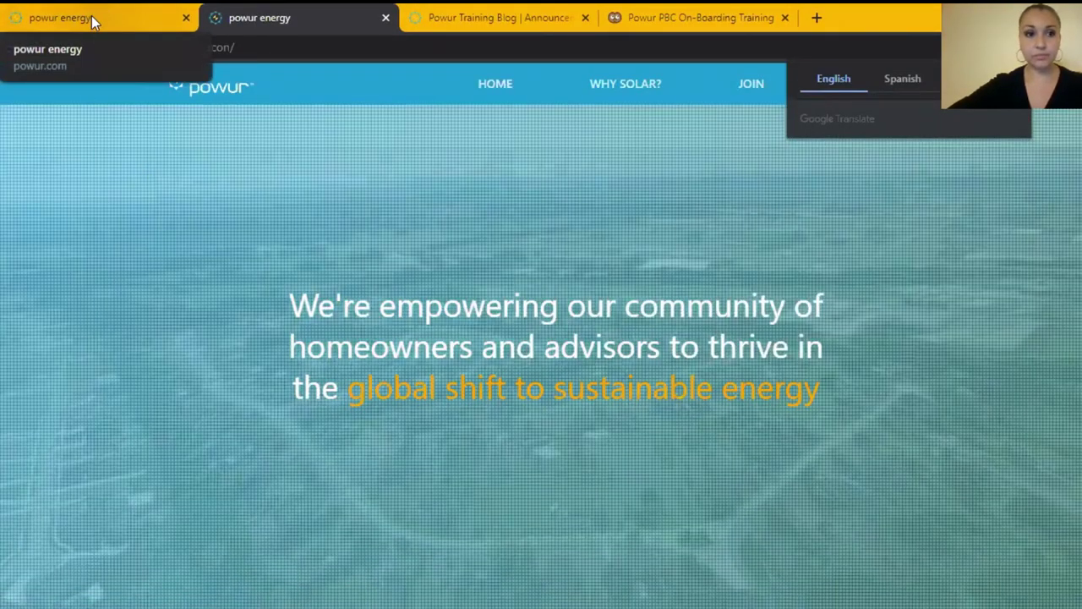
left_click(92, 15)
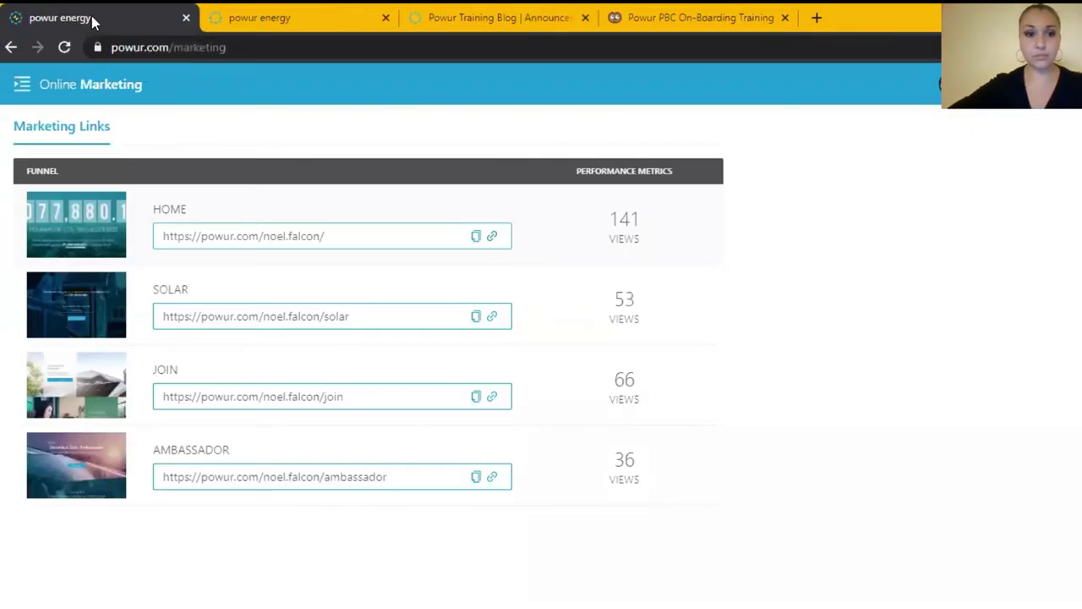
left_click(496, 319)
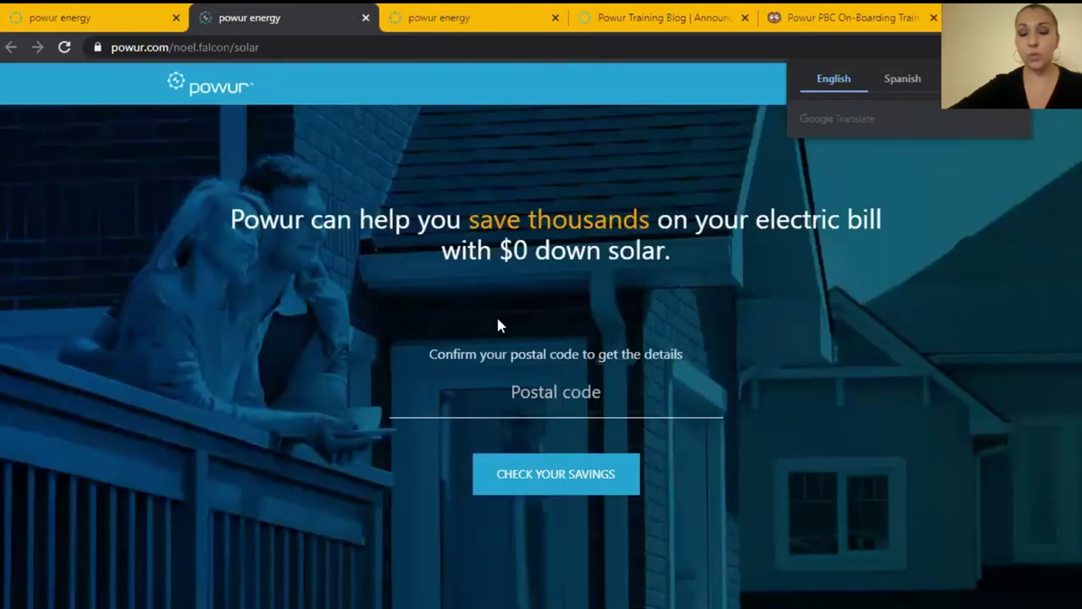
- Open the JOIN recruitment page and scroll down to An Introduction To Powur
left_click(119, 11)
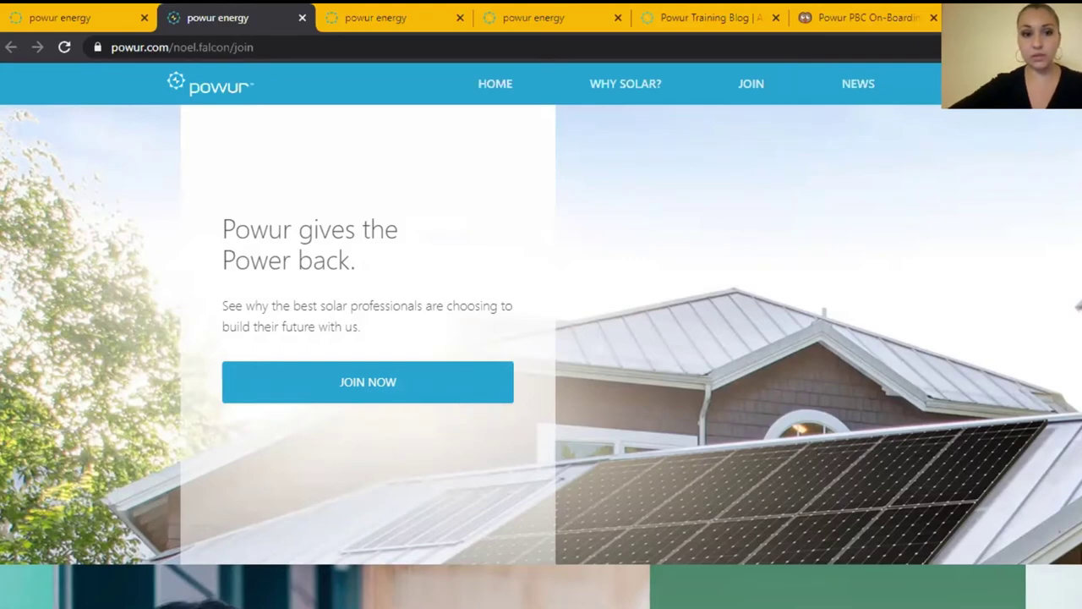
scroll(541, 355, "down", 6)
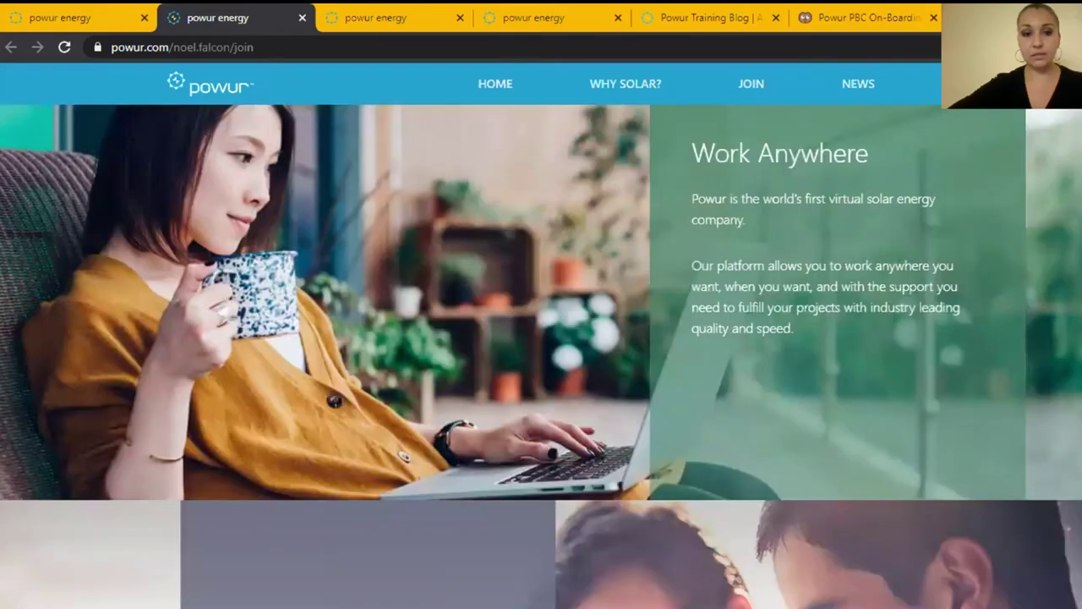
scroll(541, 355, "down", 5)
scroll(541, 355, "down", 4)
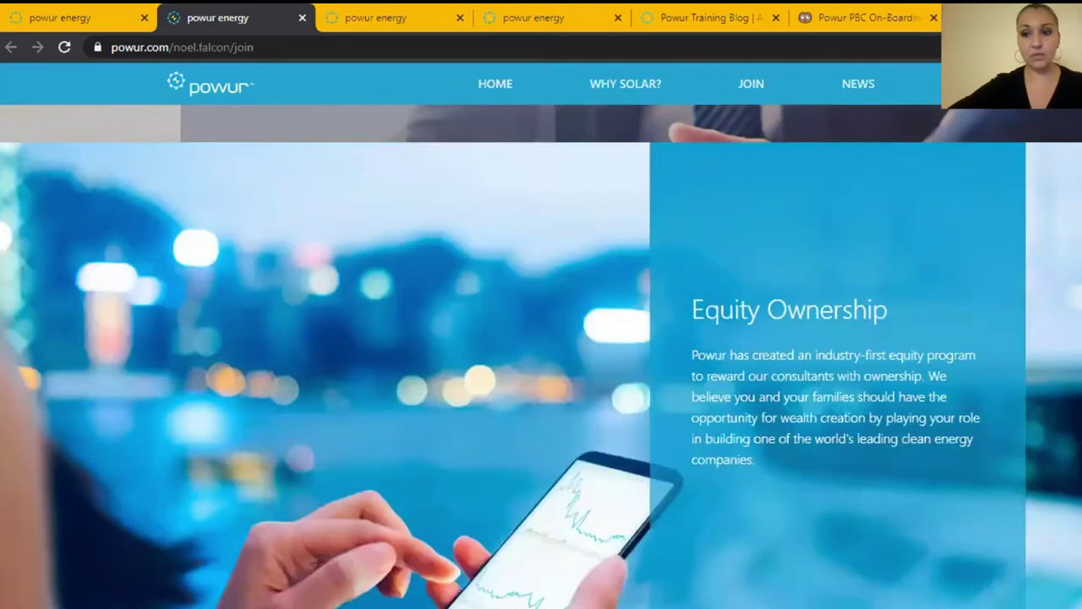
scroll(541, 355, "down", 6)
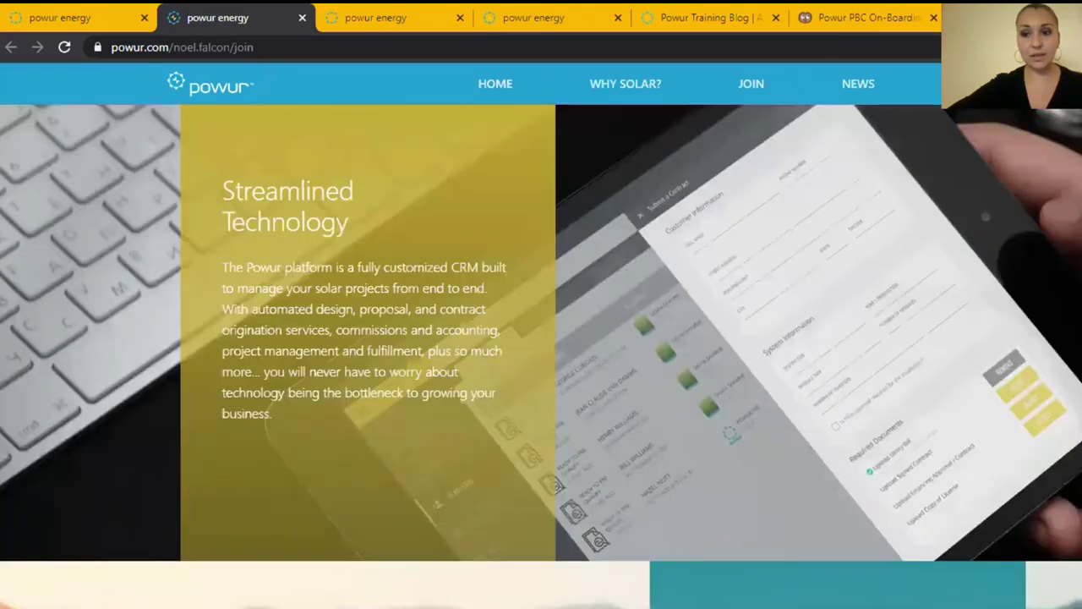
scroll(541, 355, "down", 8)
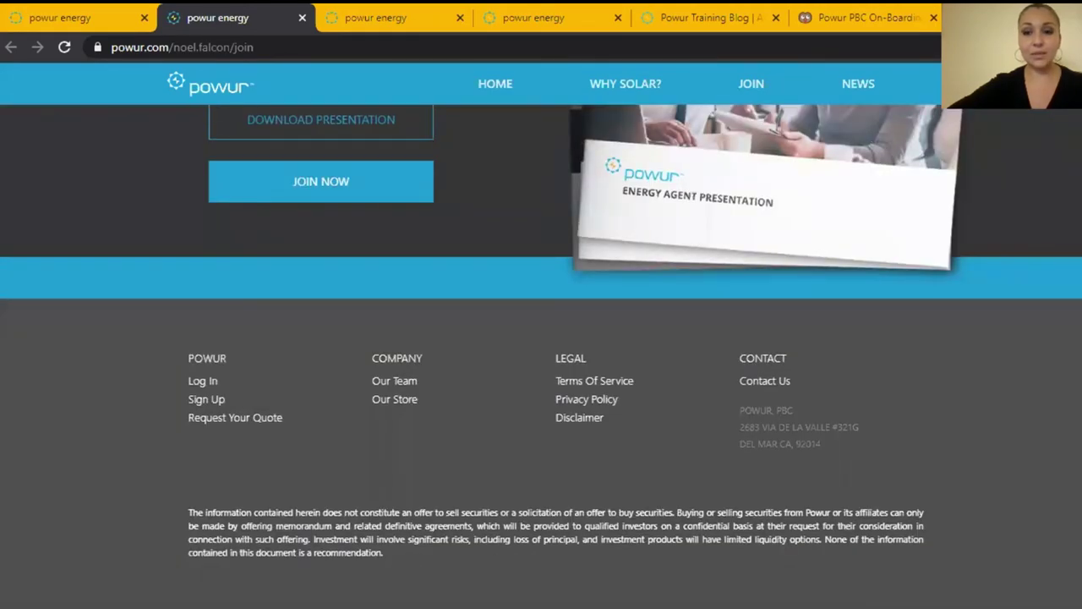
scroll(541, 355, "up", 3)
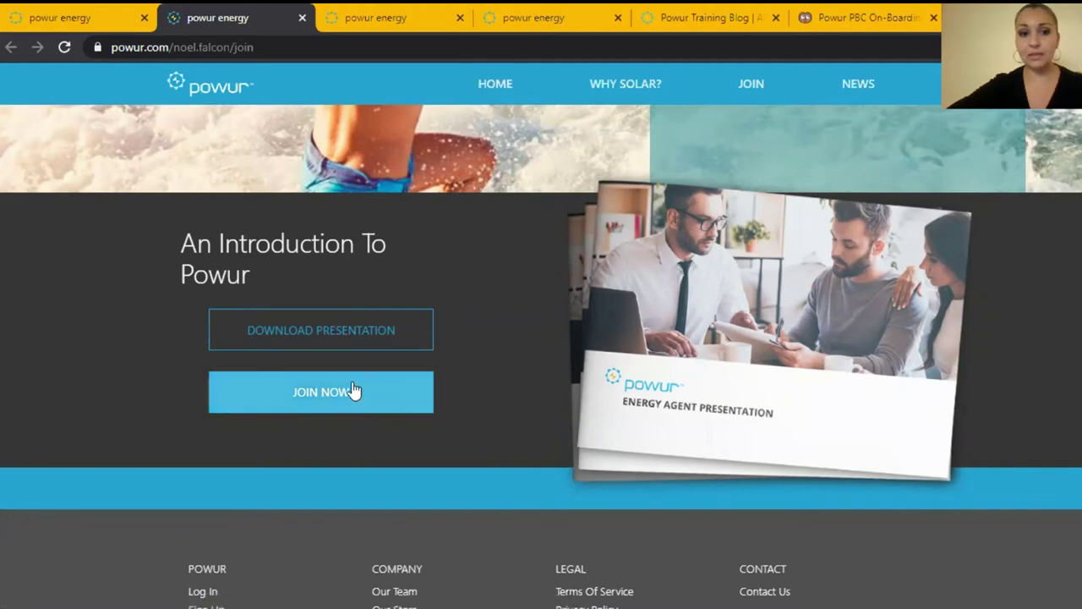
- Open the AMBASSADOR page and scroll through its $1,000 referral steps to Join Us Now
left_click(49, 19)
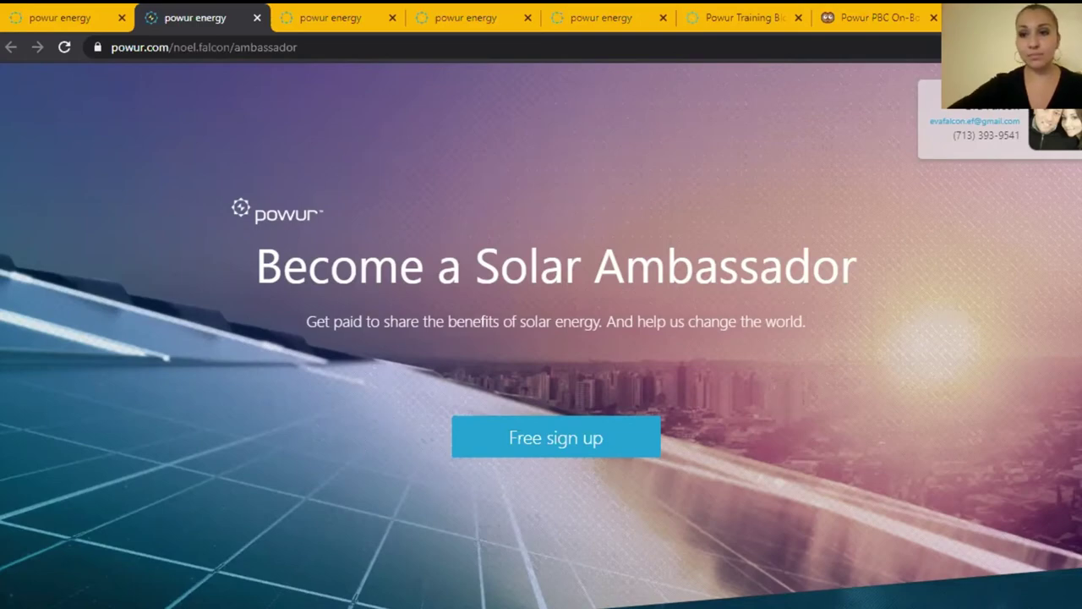
scroll(541, 339, "down", 3)
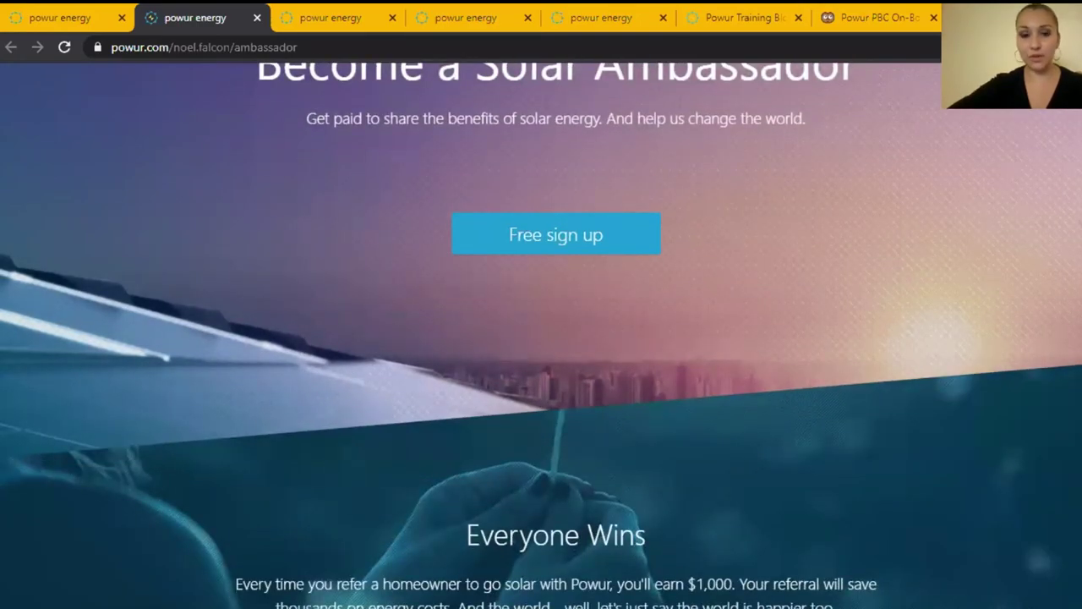
scroll(542, 338, "down", 3)
scroll(541, 338, "down", 1)
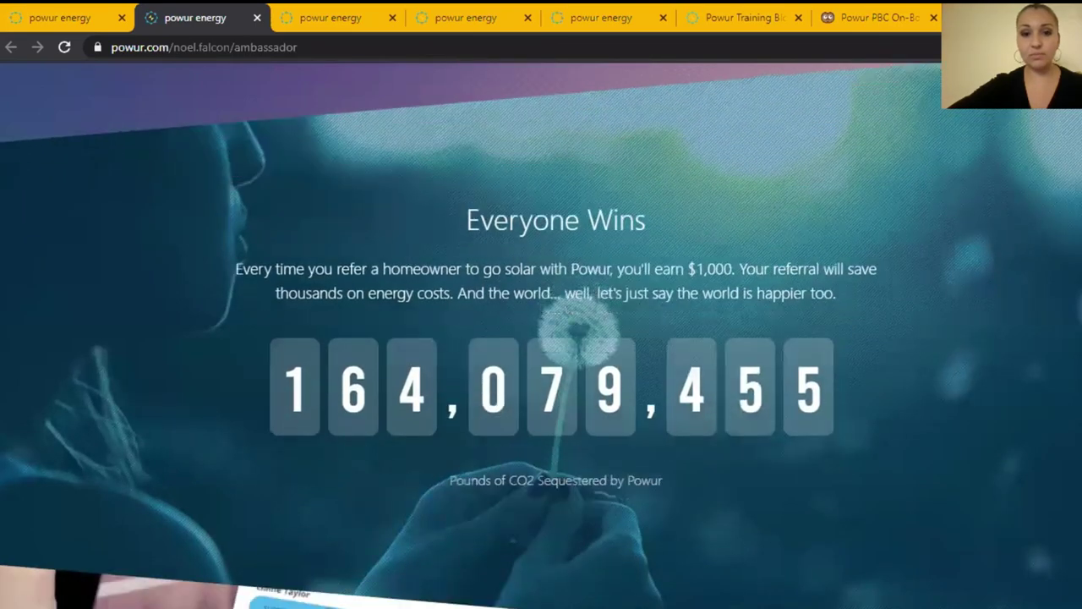
scroll(541, 338, "up", 5)
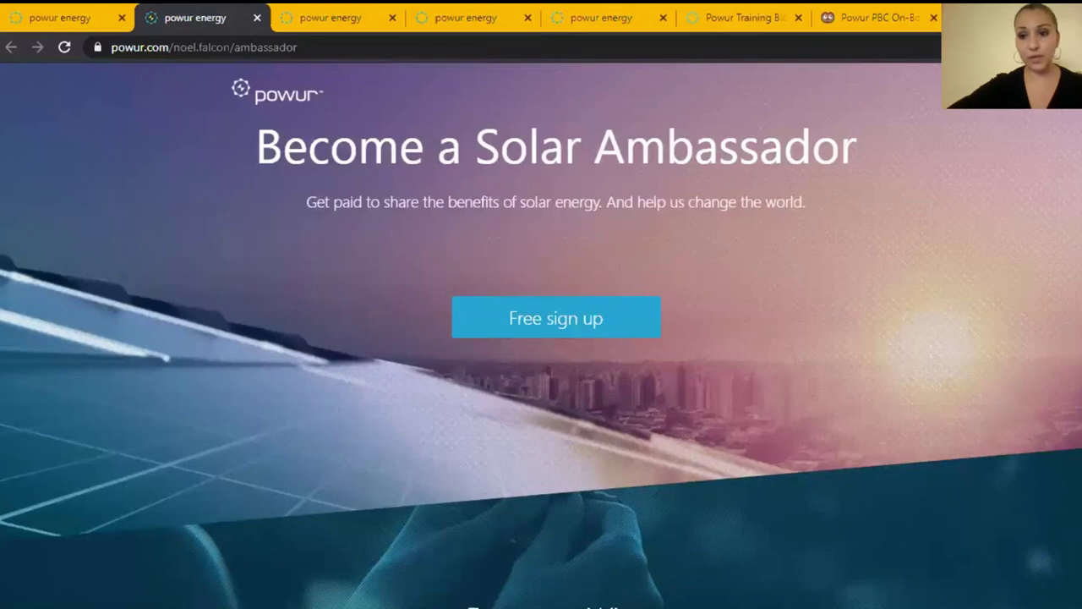
scroll(541, 338, "down", 3)
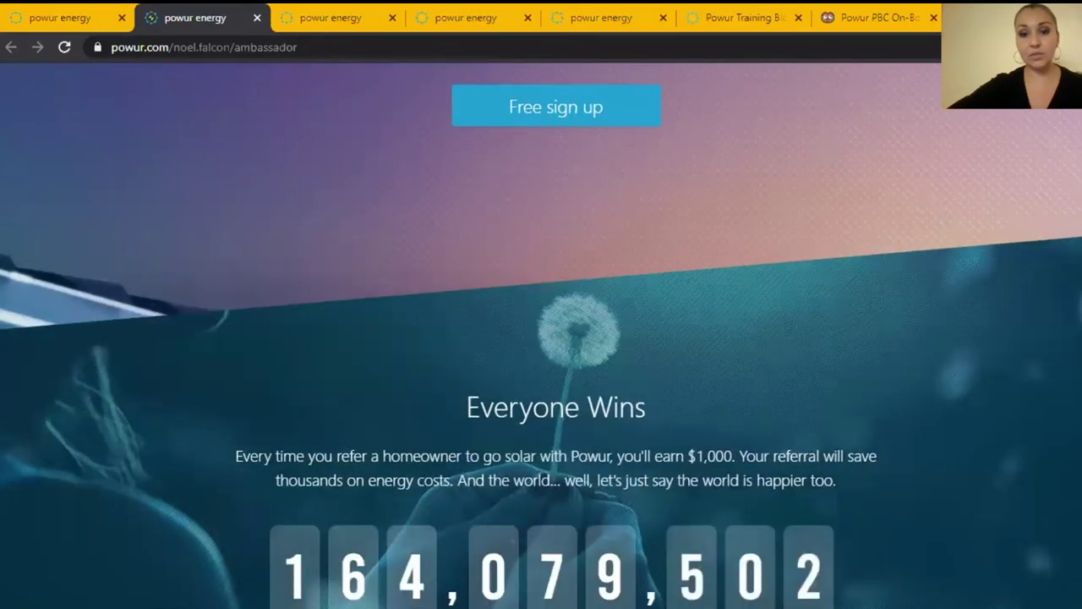
scroll(541, 339, "down", 1)
scroll(541, 339, "down", 5)
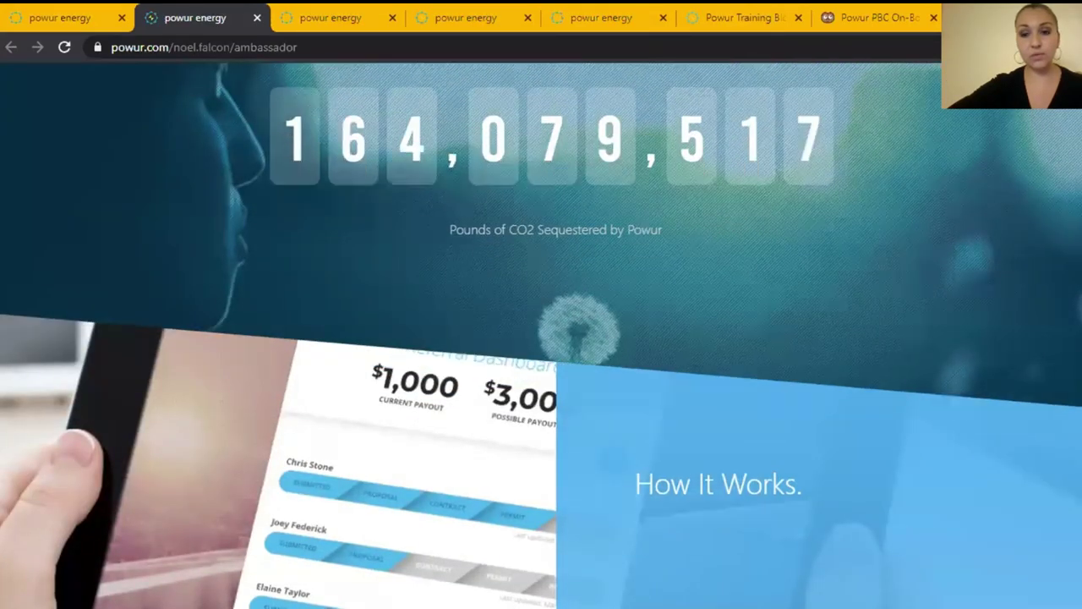
scroll(541, 339, "down", 3)
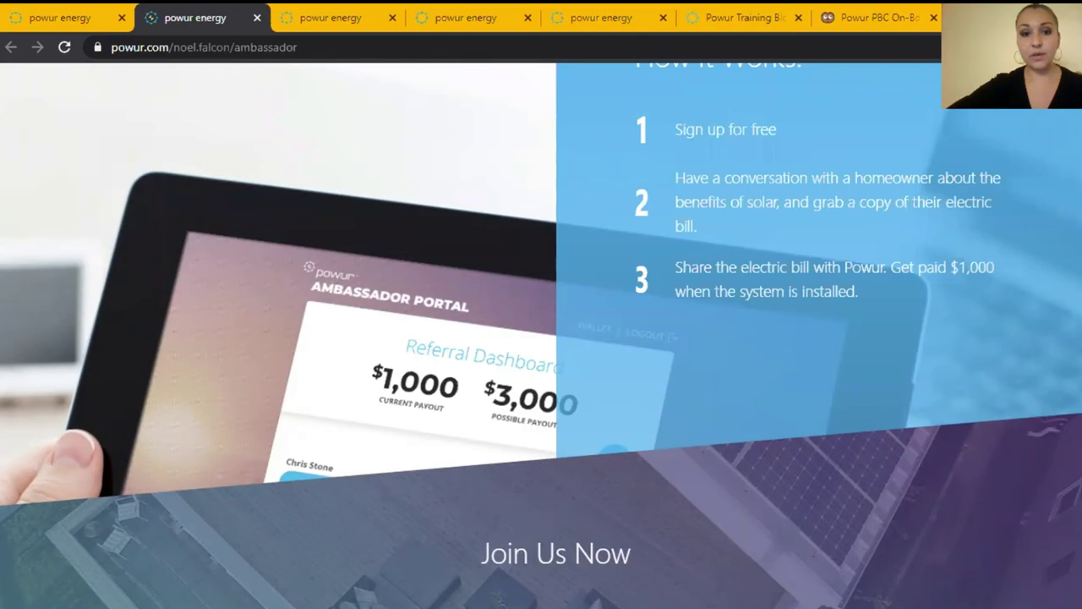
scroll(532, 406, "down", 2)
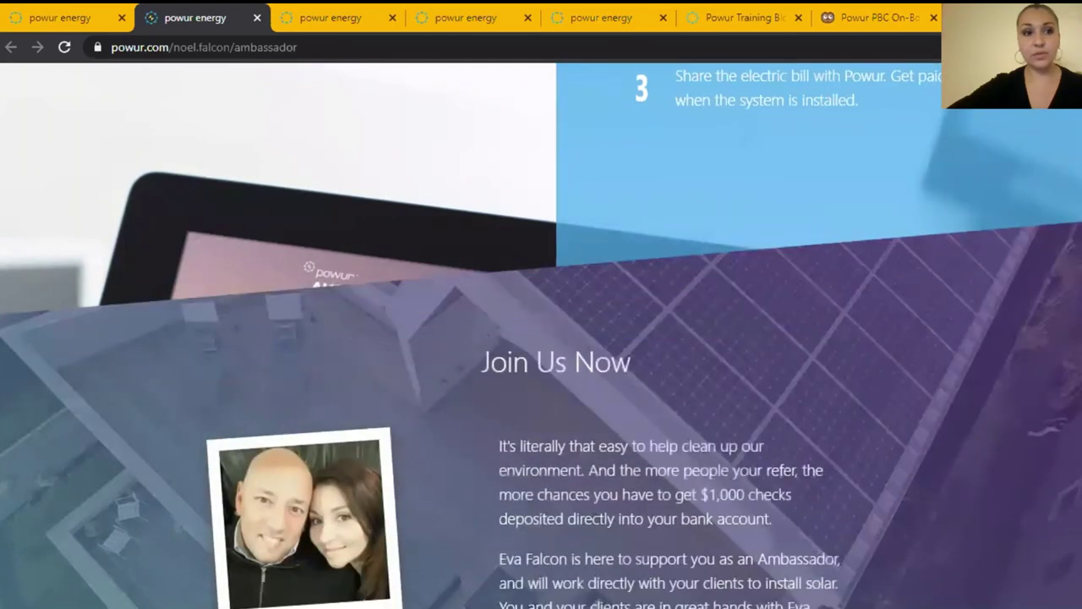
- Return to the Online Marketing links page and open the side navigation menu
left_click(41, 20)
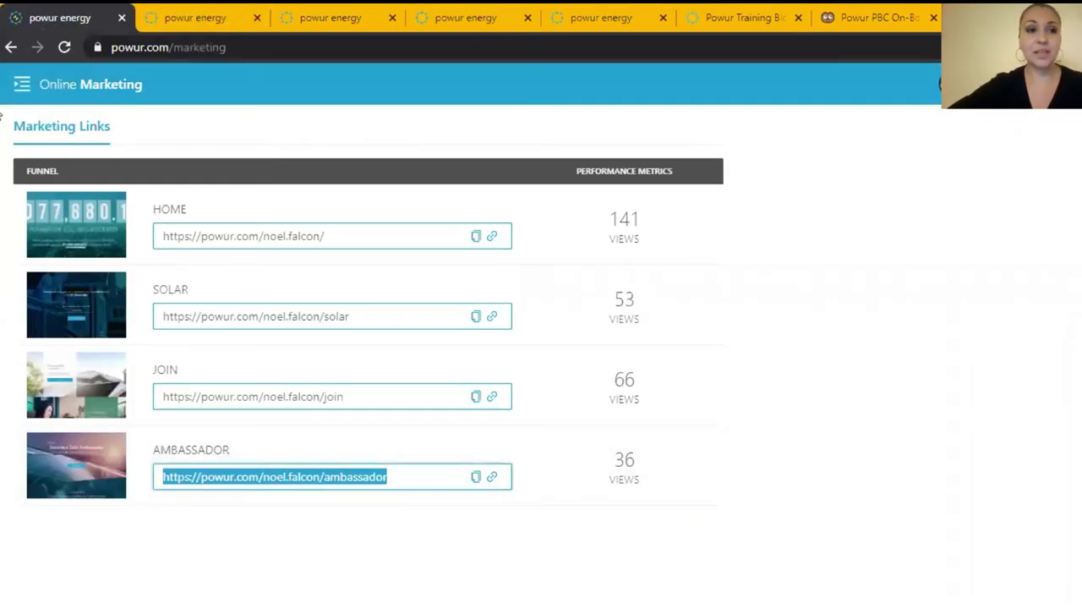
left_click(23, 82)
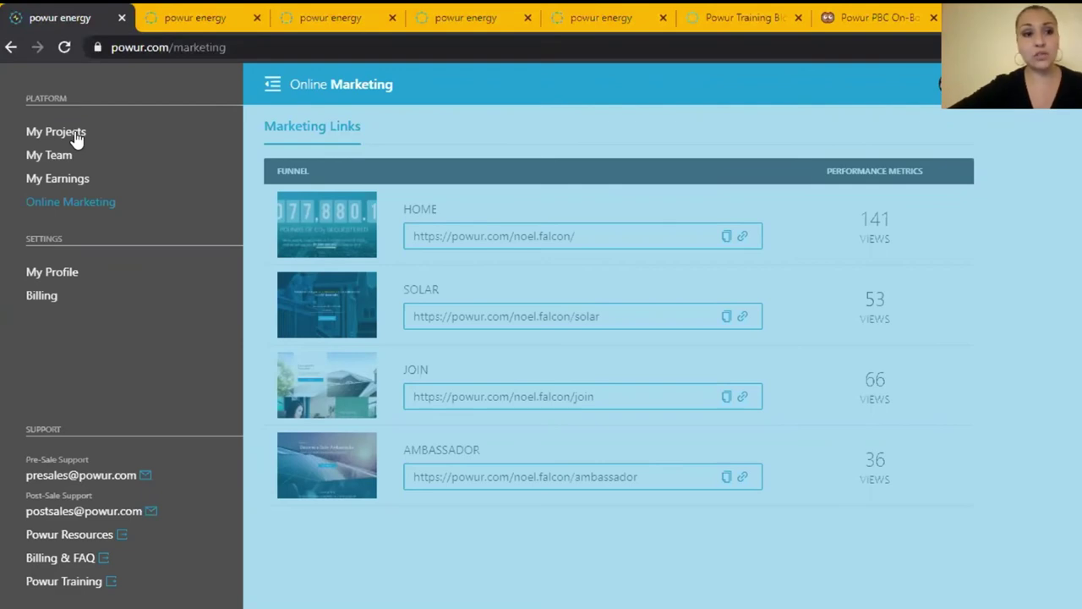
- Open My Projects, start a new Residential lead, and place the cursor in its Email field
left_click(75, 138)
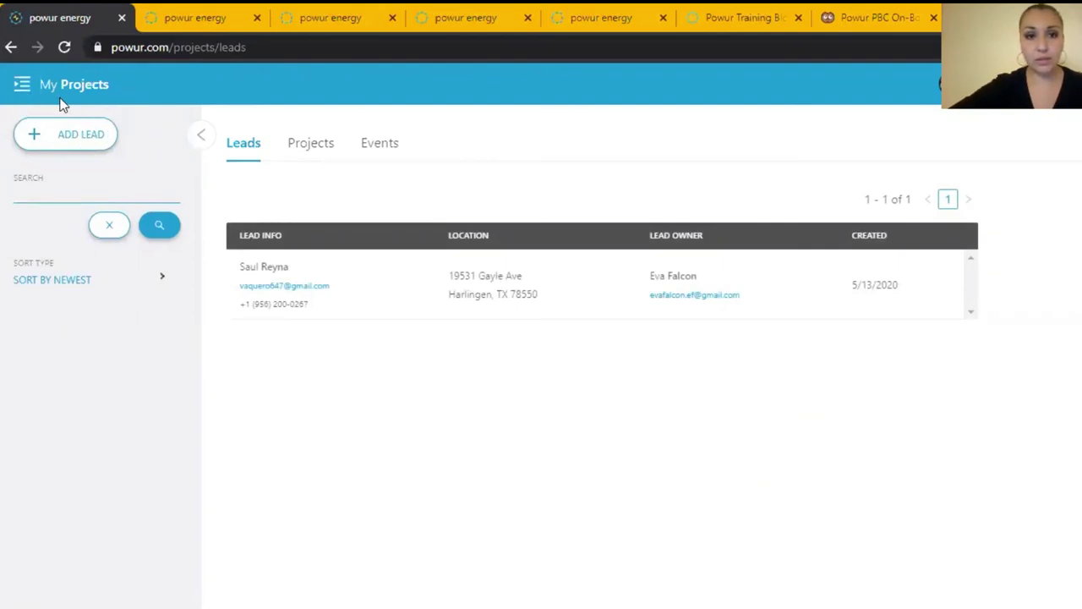
left_click(61, 146)
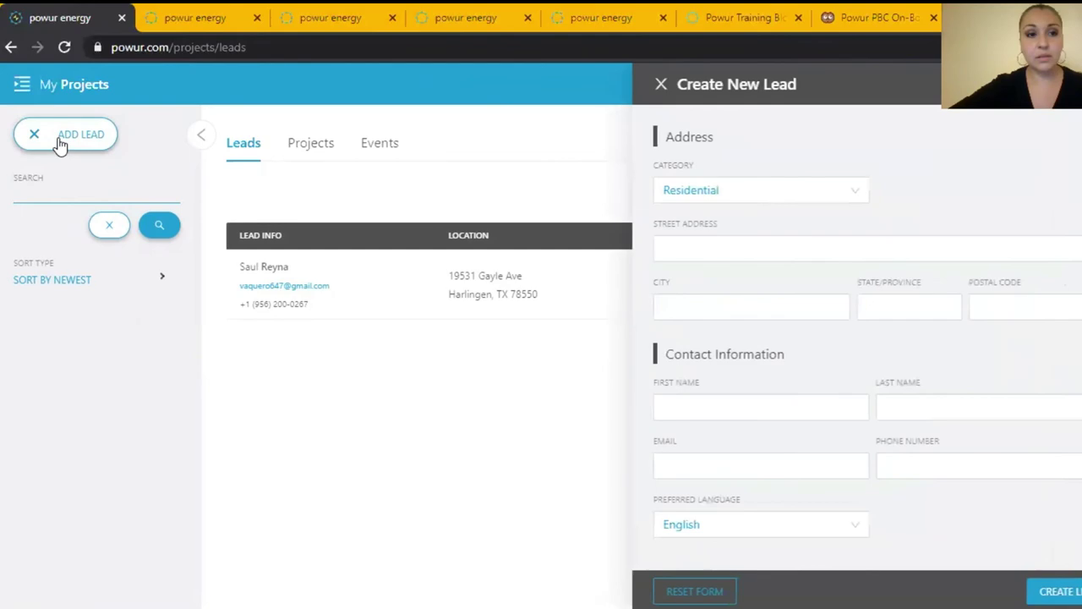
left_click(797, 240)
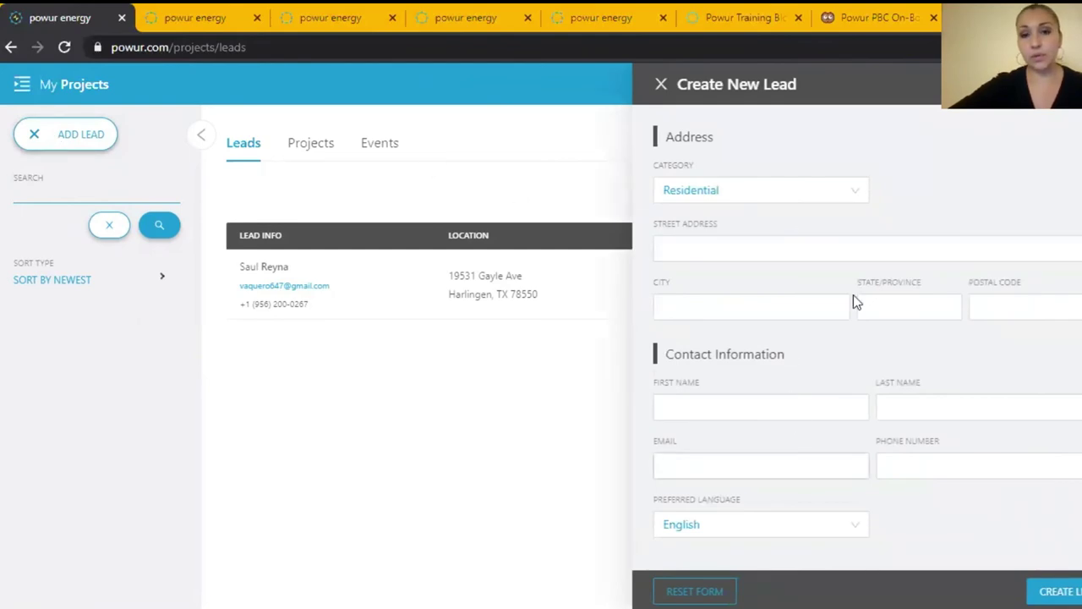
left_click(749, 470)
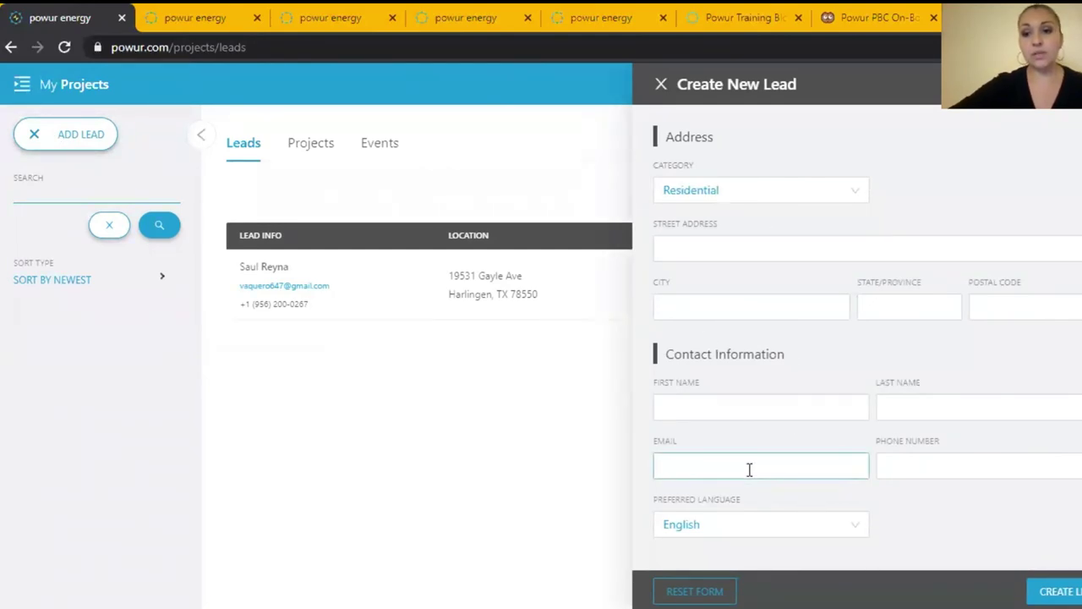